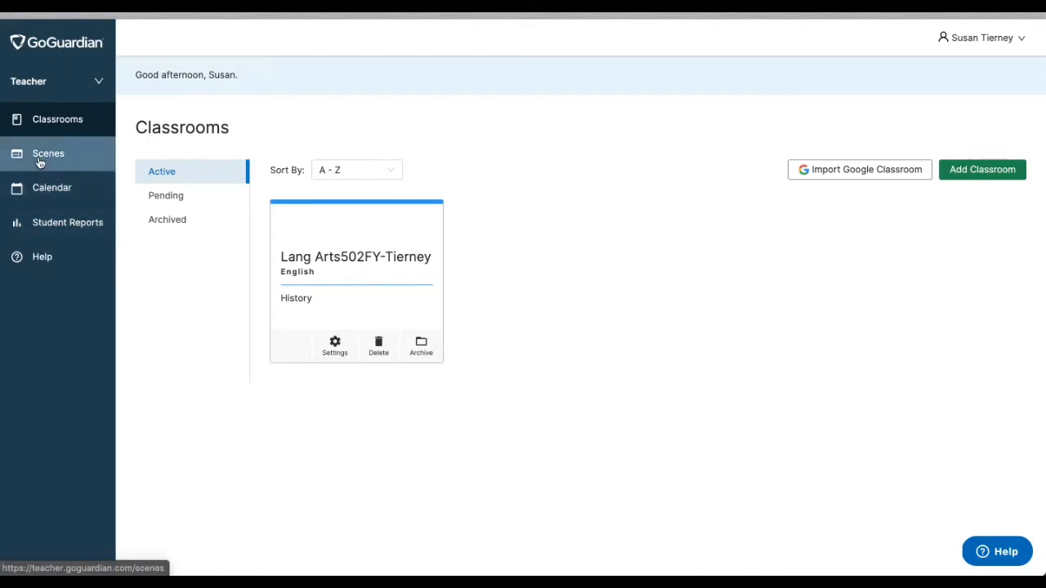
Create a new scene named Canvas Assessment, leaving its description empty
left_click(40, 164)
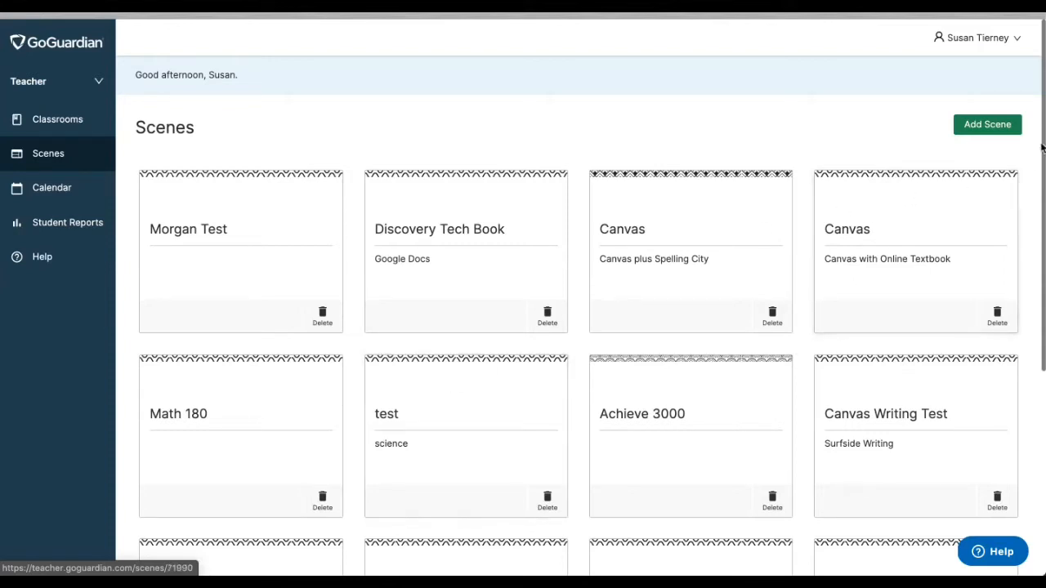
left_click(985, 129)
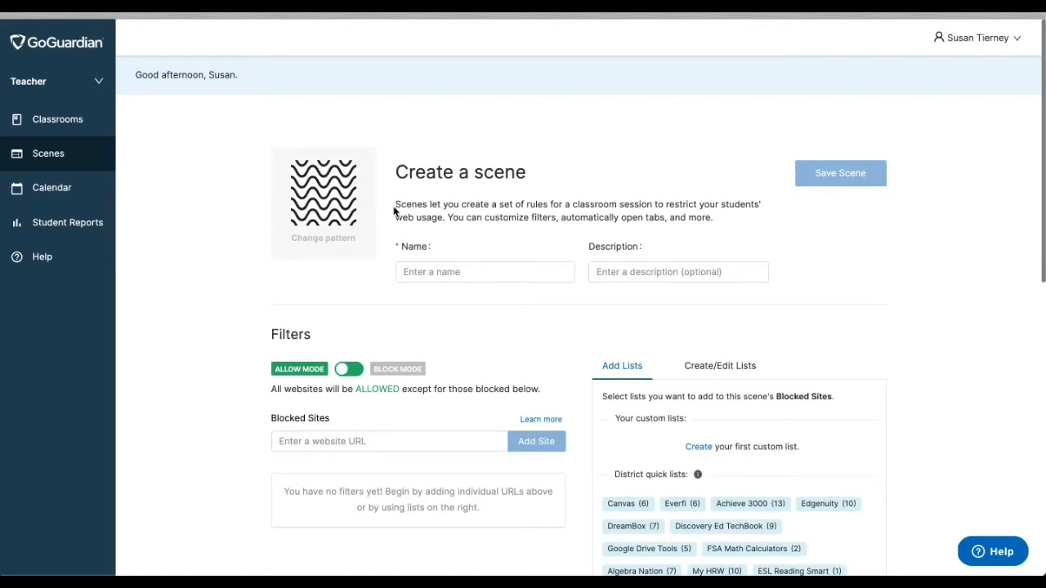
left_click_drag(394, 210, 547, 206)
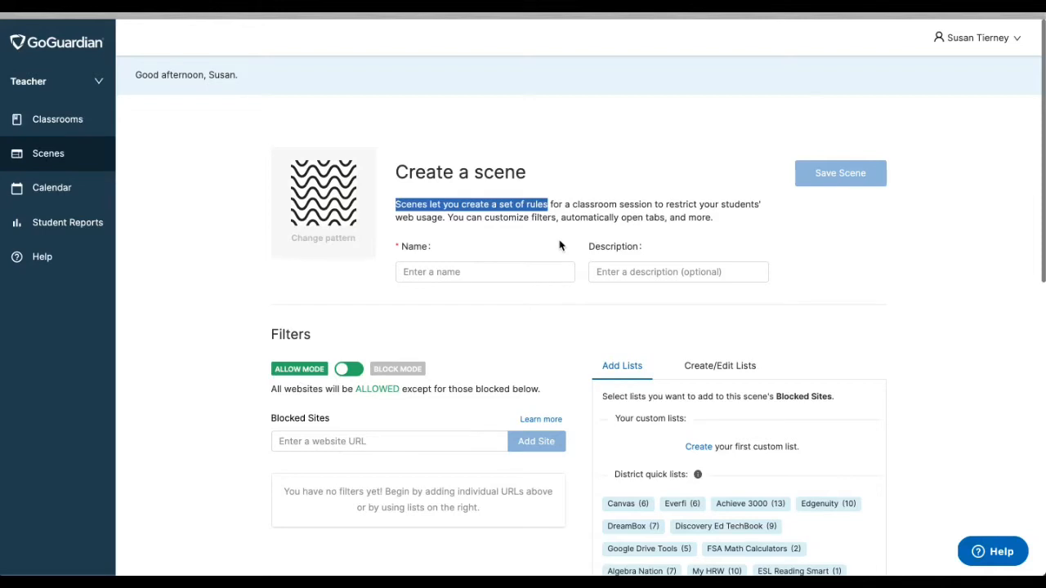
left_click(511, 271)
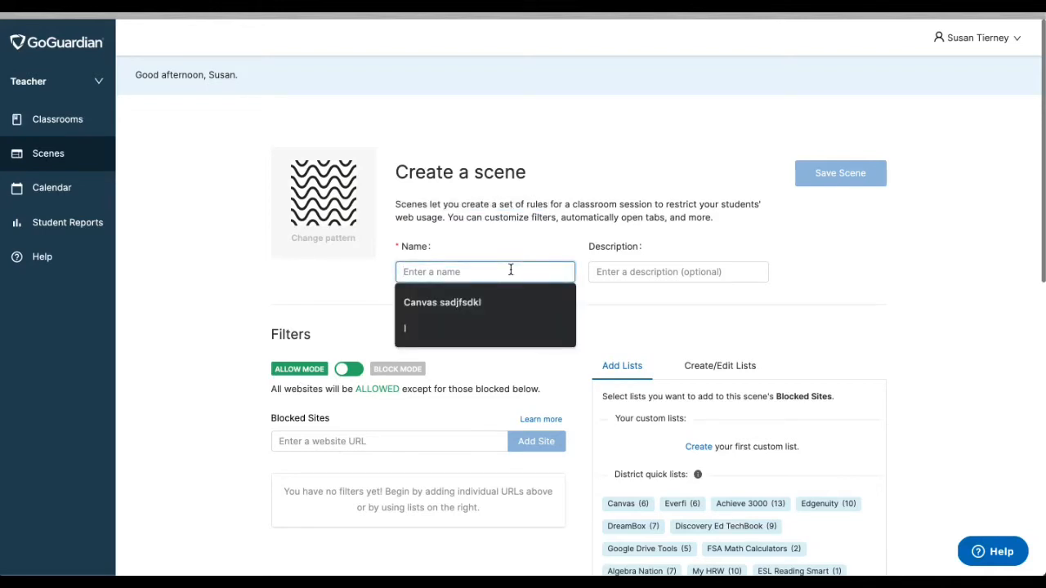
type("Canvas ASse")
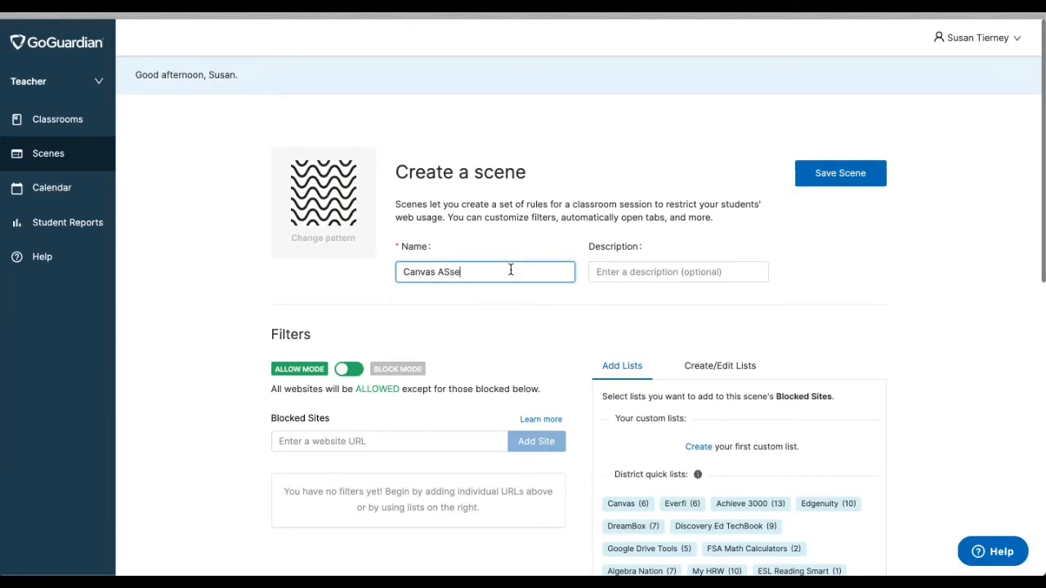
key("BackSpace")
key("BackSpace")
key("BackSpace")
type("ssessment")
left_click(632, 273)
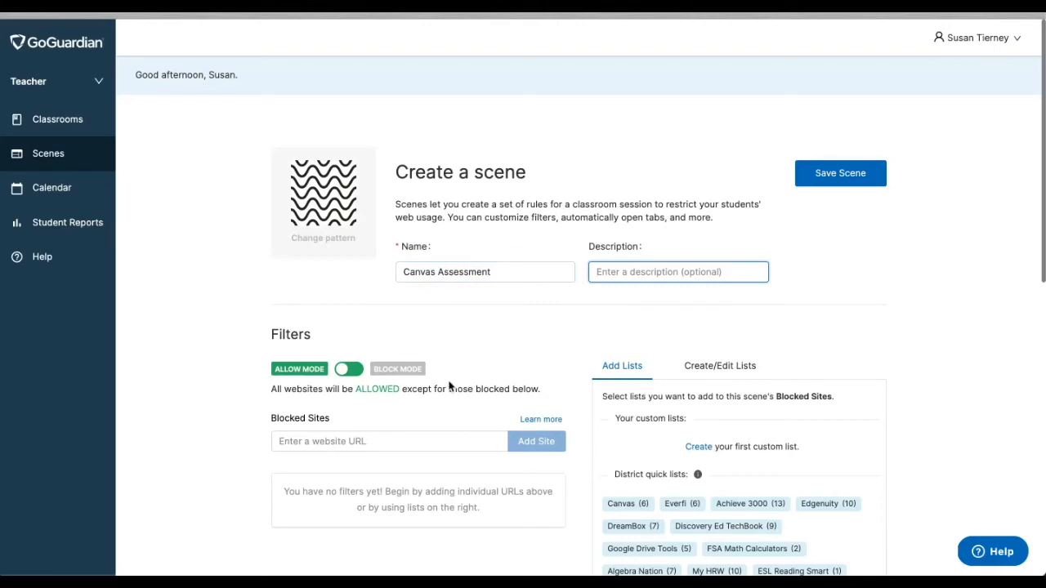
Switch the scene's filters to Block Mode so that only the listed allowed sites can be opened
scroll(449, 386, "down", 5)
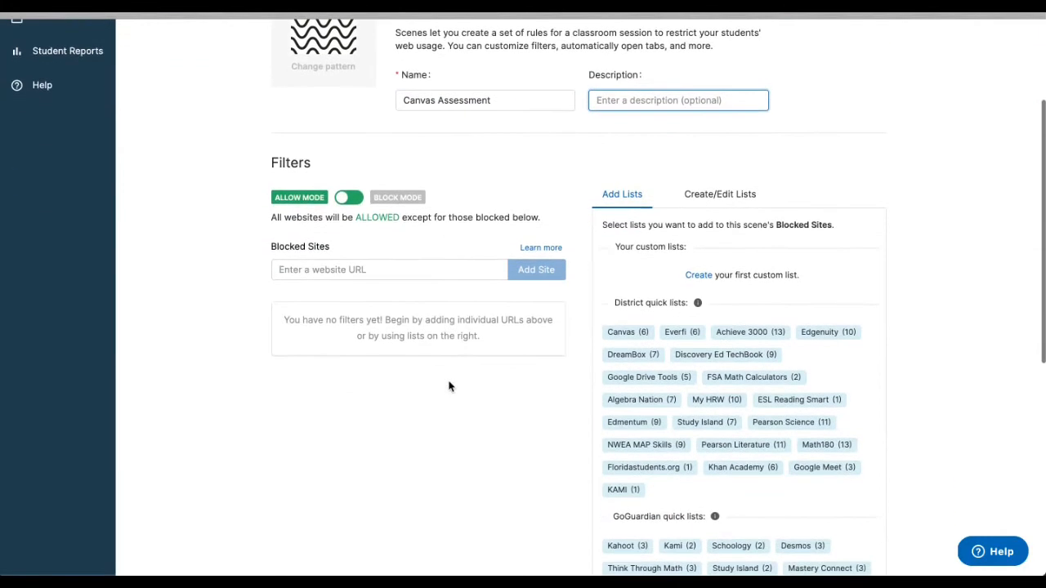
scroll(449, 387, "down", 2)
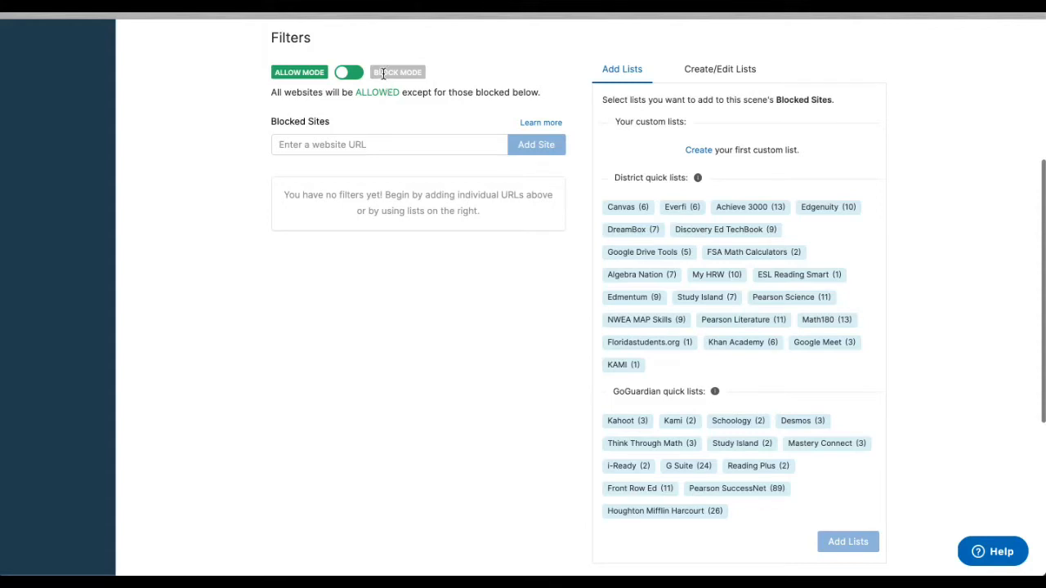
left_click(350, 76)
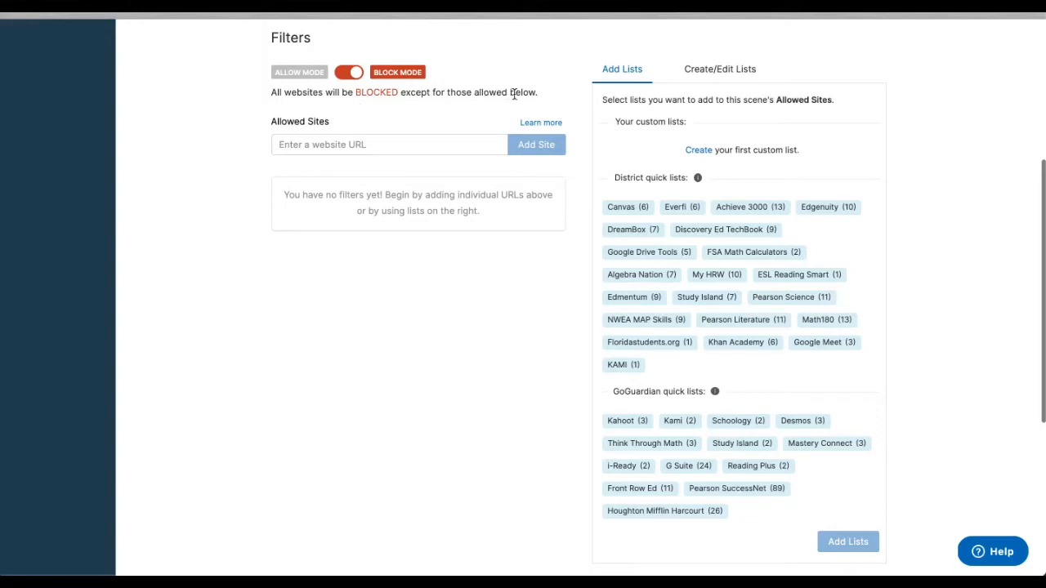
left_click(429, 142)
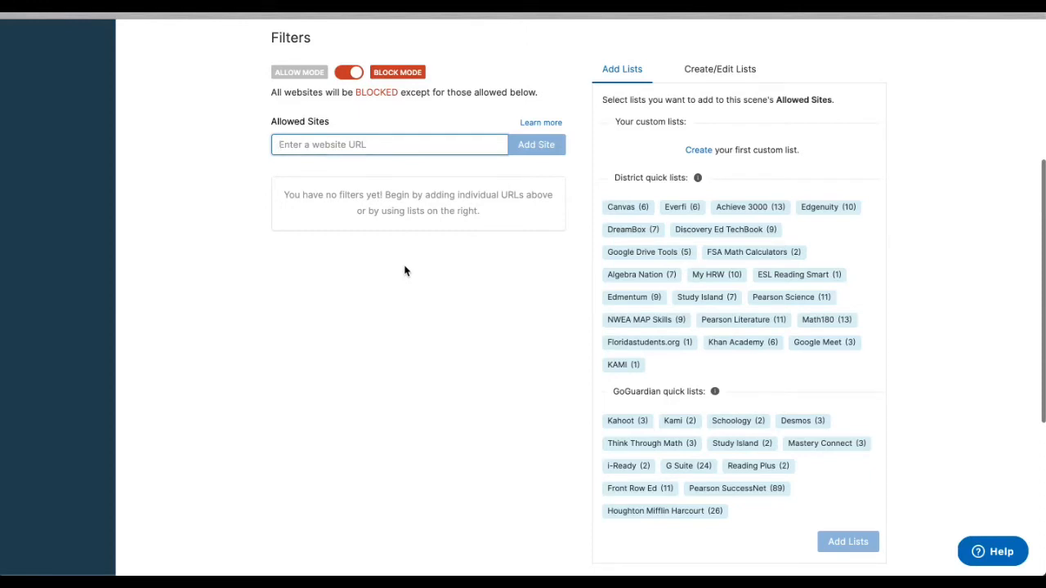
Select the Canvas list among the district quick lists
left_click(617, 177)
left_click_drag(617, 178, 697, 176)
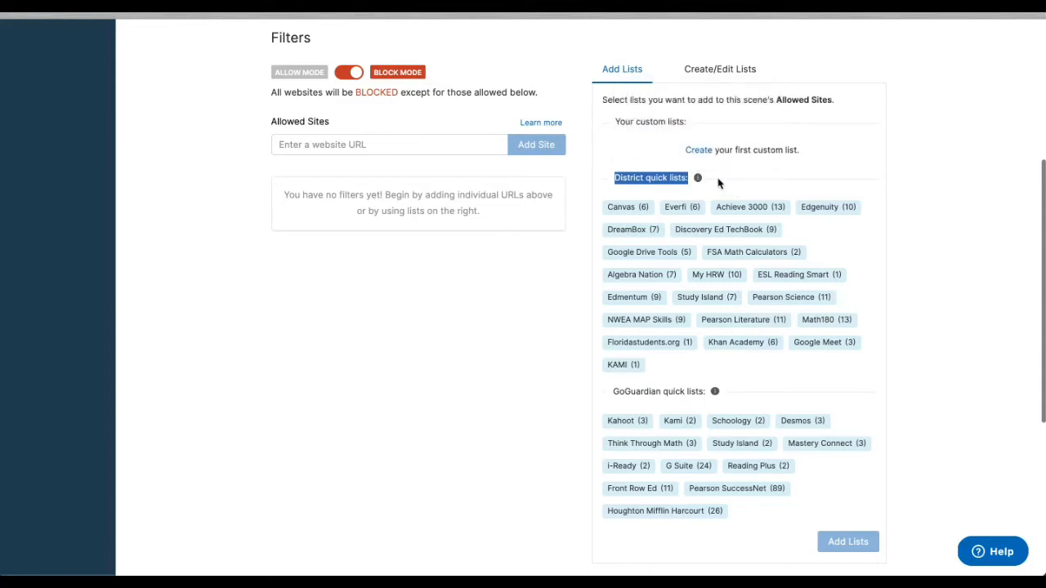
left_click(719, 185)
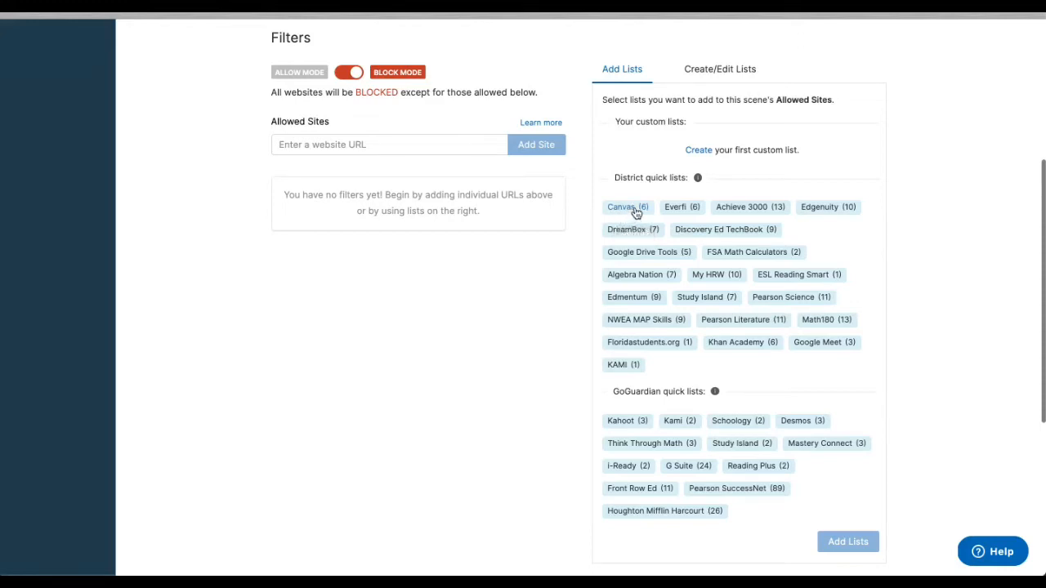
left_click(636, 210)
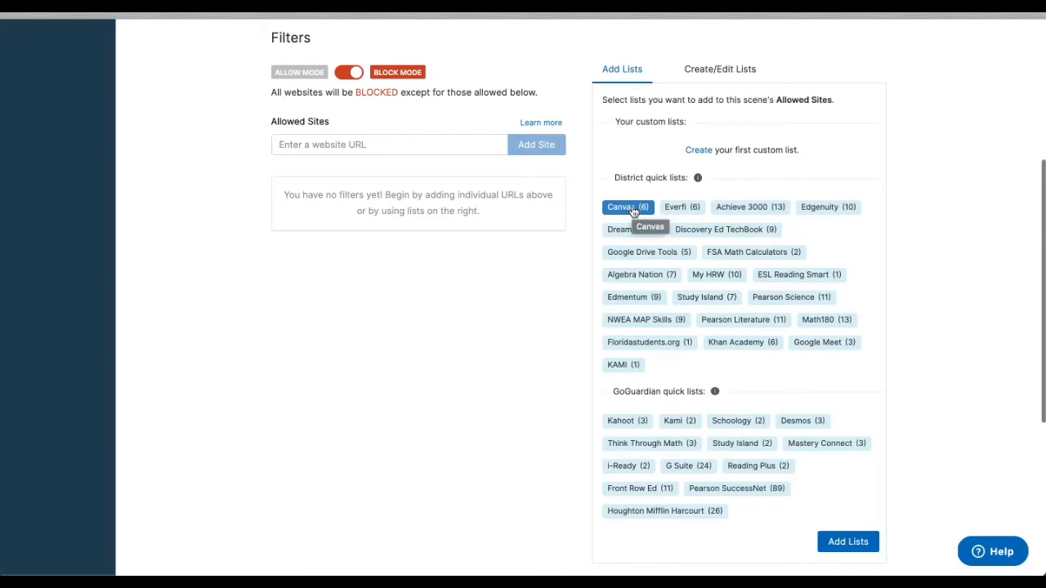
left_click(809, 350)
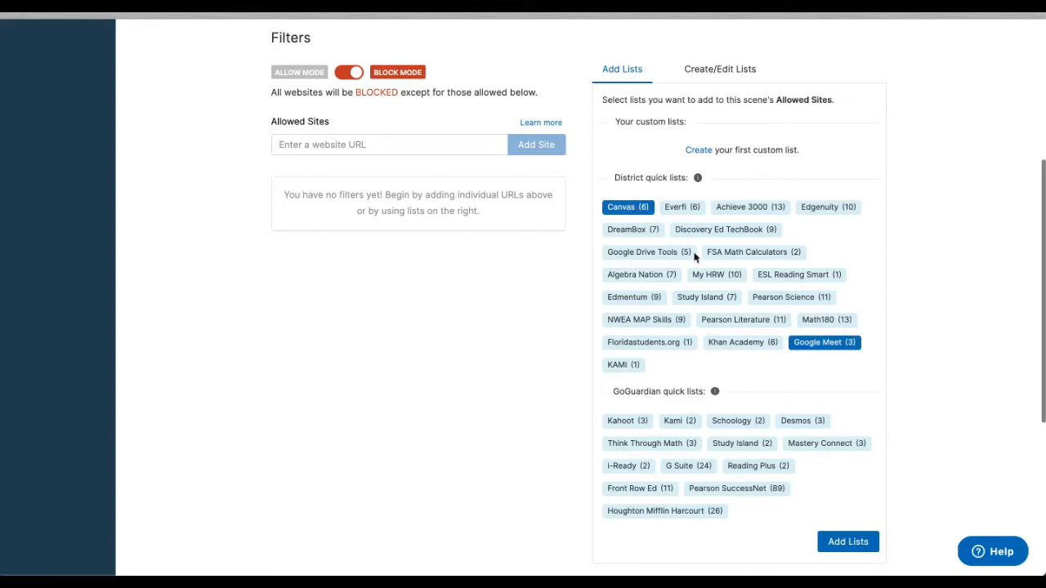
left_click(722, 278)
left_click(722, 229)
left_click(651, 300)
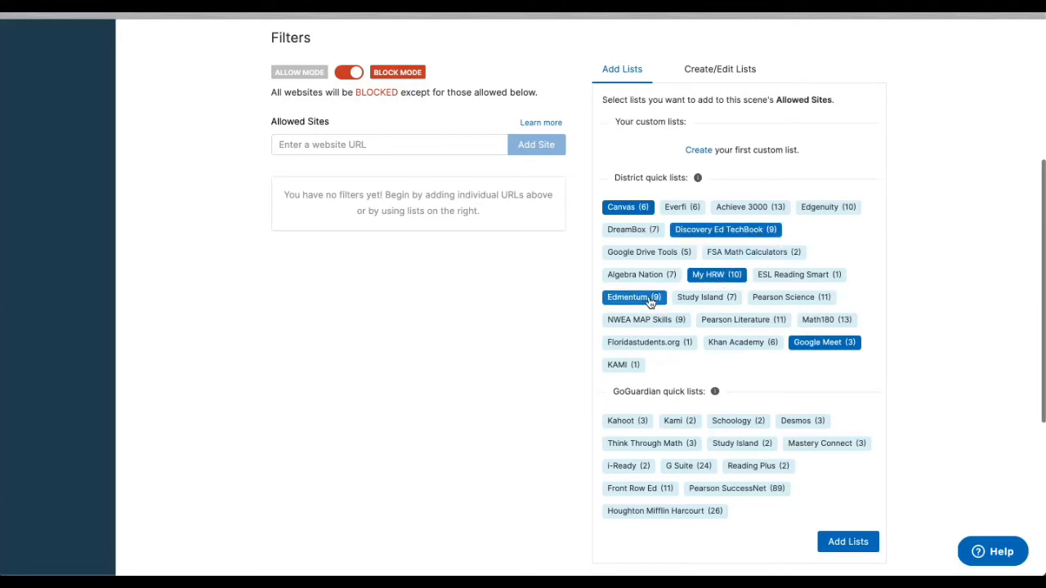
left_click(649, 300)
left_click(700, 281)
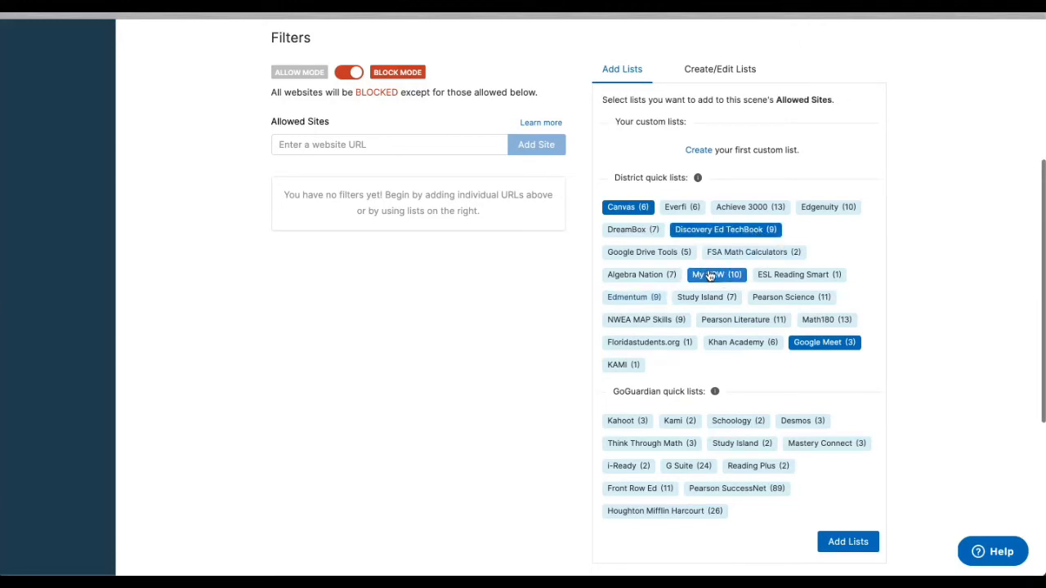
left_click(722, 232)
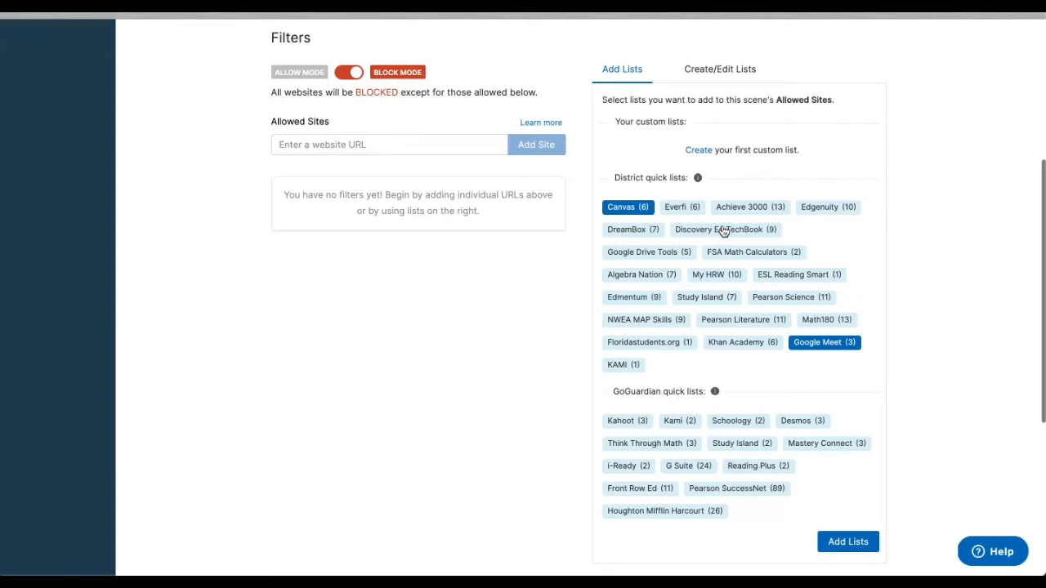
left_click(804, 351)
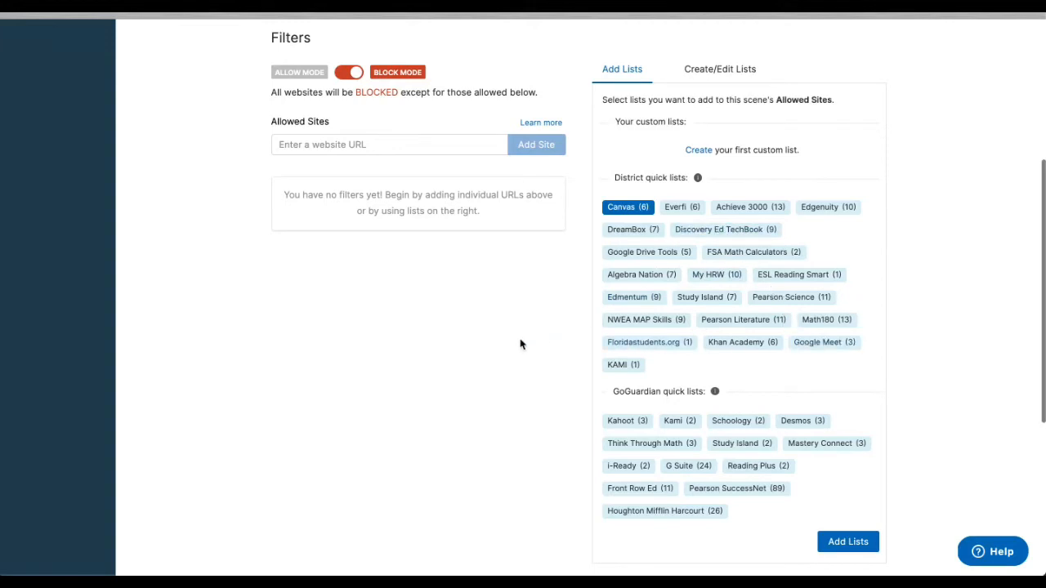
Add the Canvas quick list to the scene's allowed sites and review the websites it contains
left_click(629, 210)
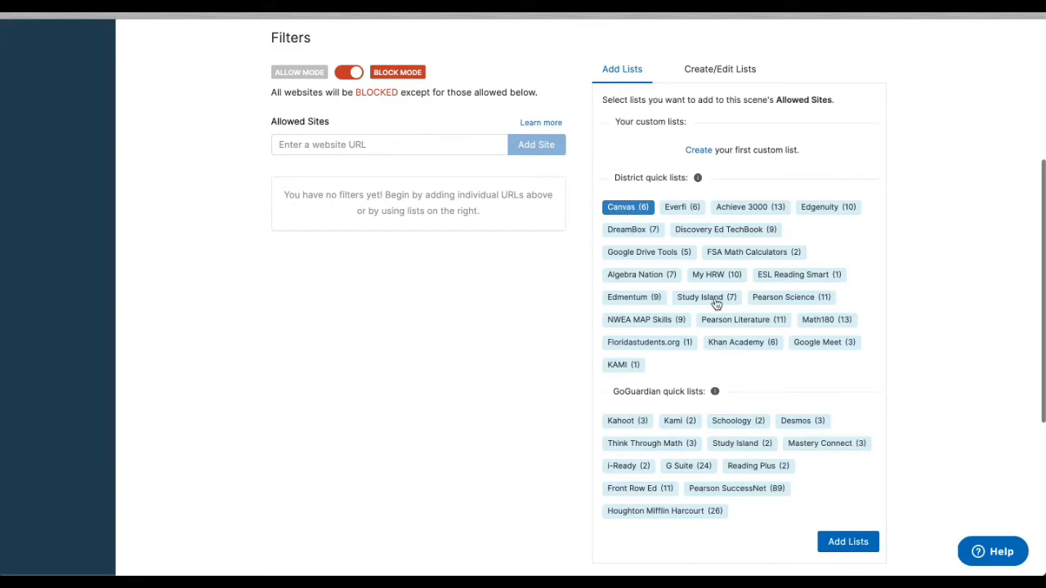
left_click(830, 554)
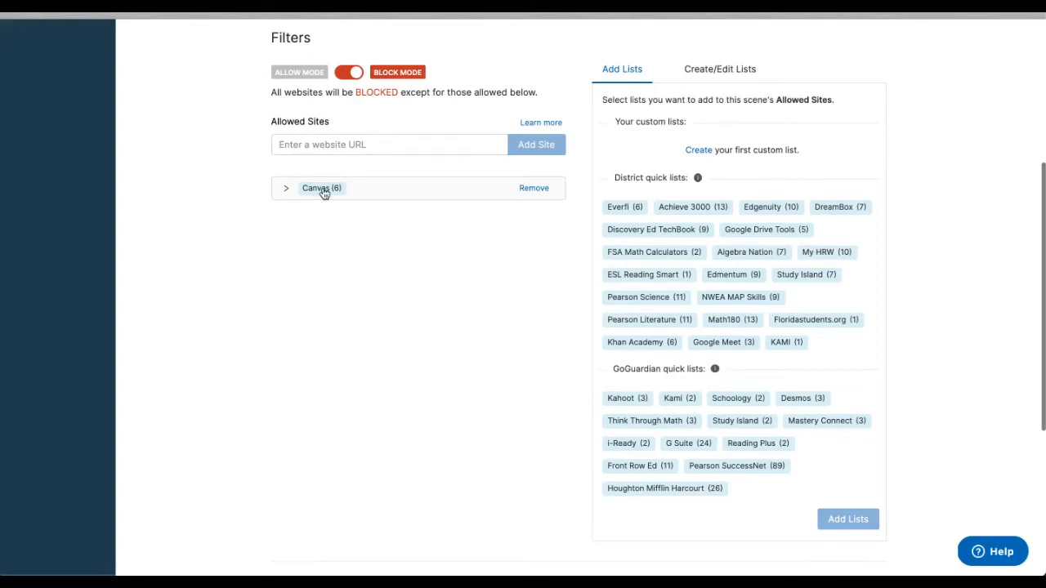
left_click(288, 192)
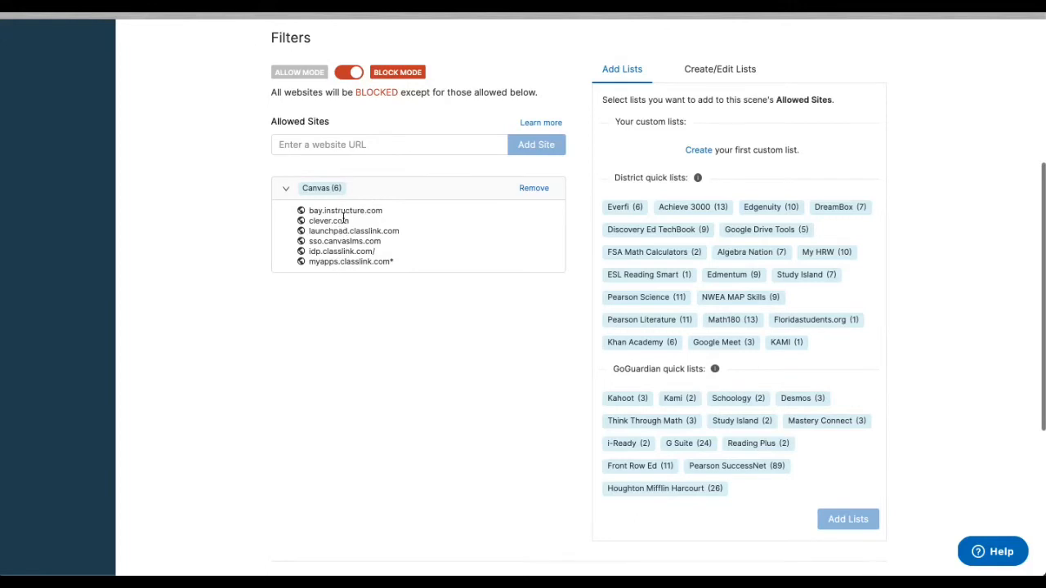
left_click(288, 191)
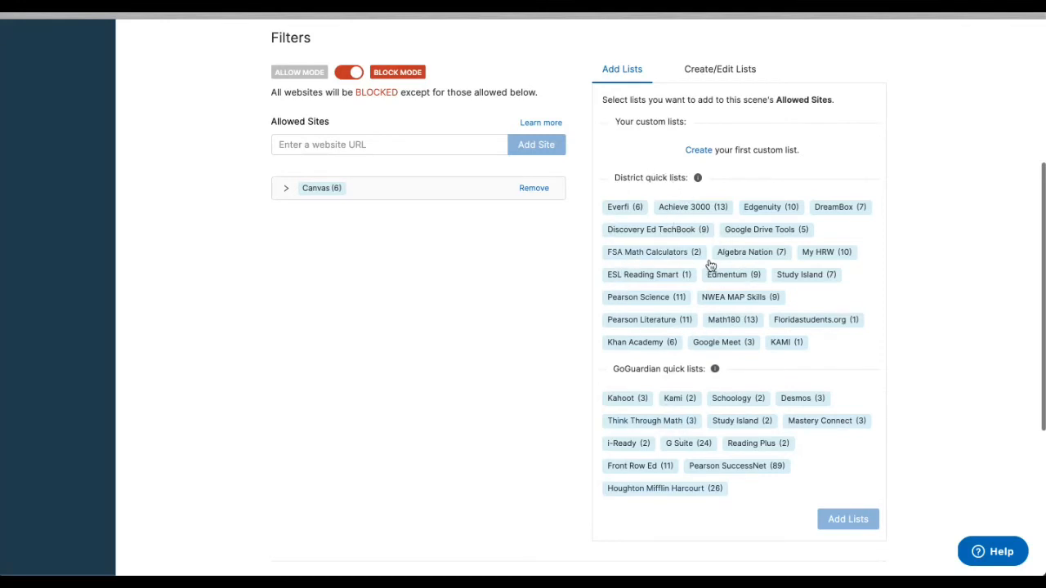
left_click(676, 275)
left_click(699, 151)
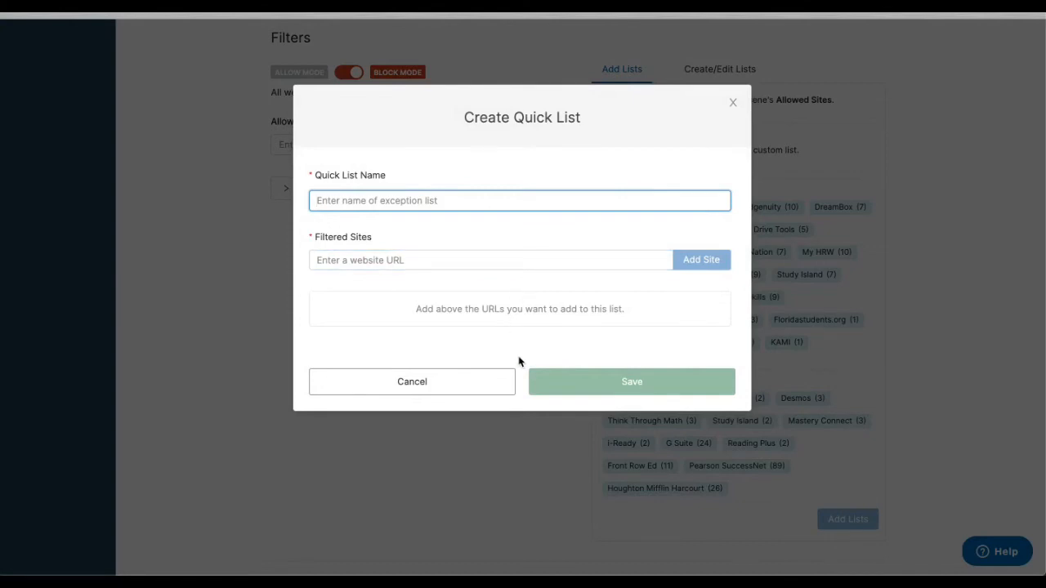
left_click(473, 381)
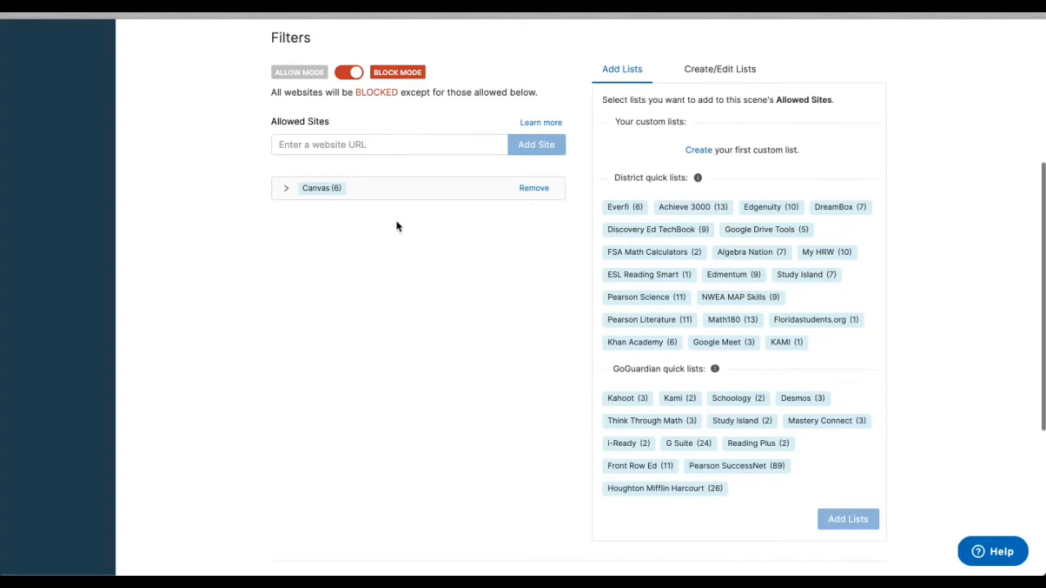
Review the scene settings, save the Canvas Assessment scene, and look for it in the list of scenes
scroll(396, 227, "up", 5)
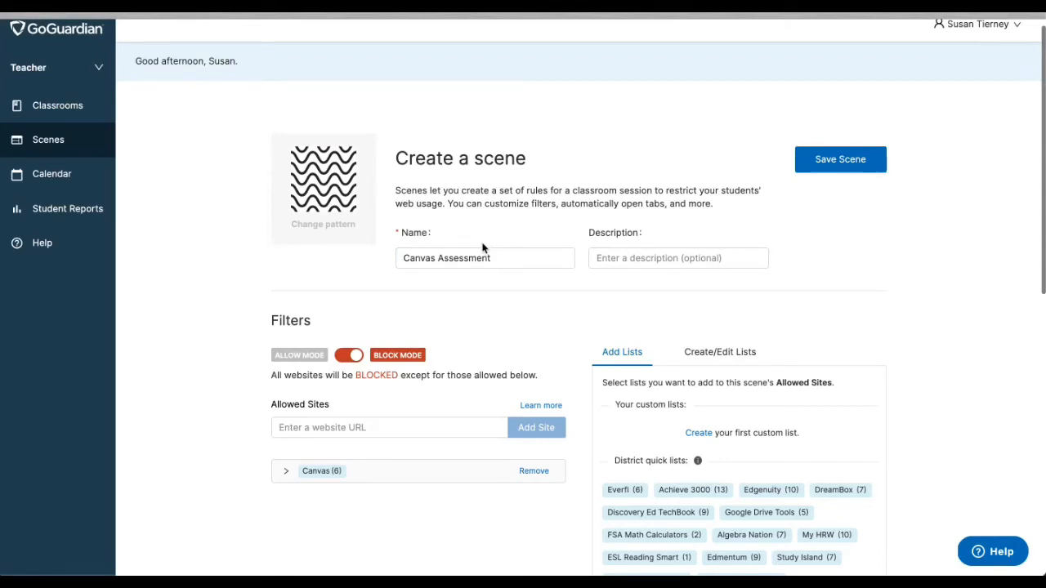
scroll(482, 249, "down", 3)
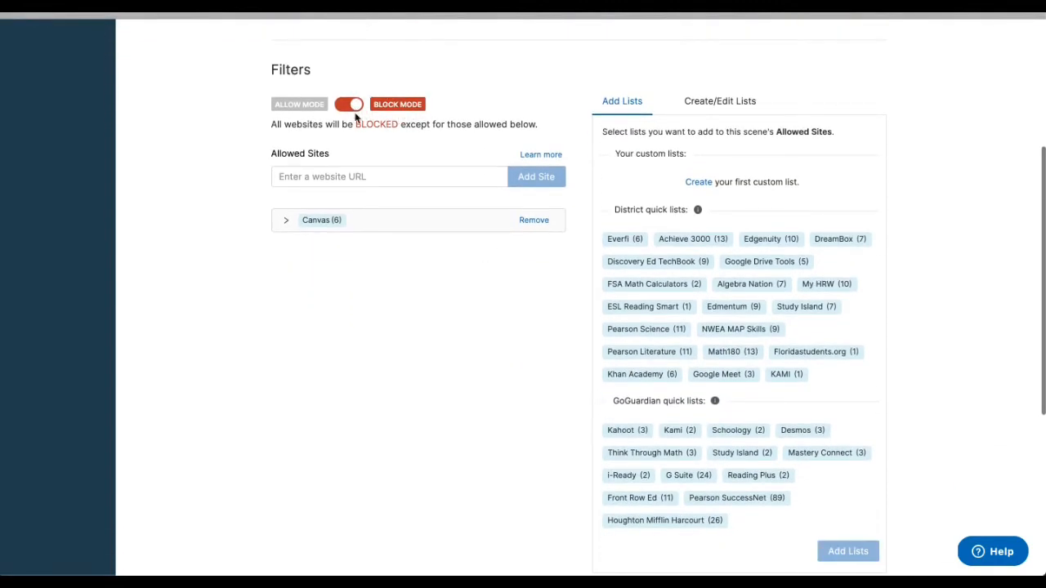
scroll(382, 270, "down", 1)
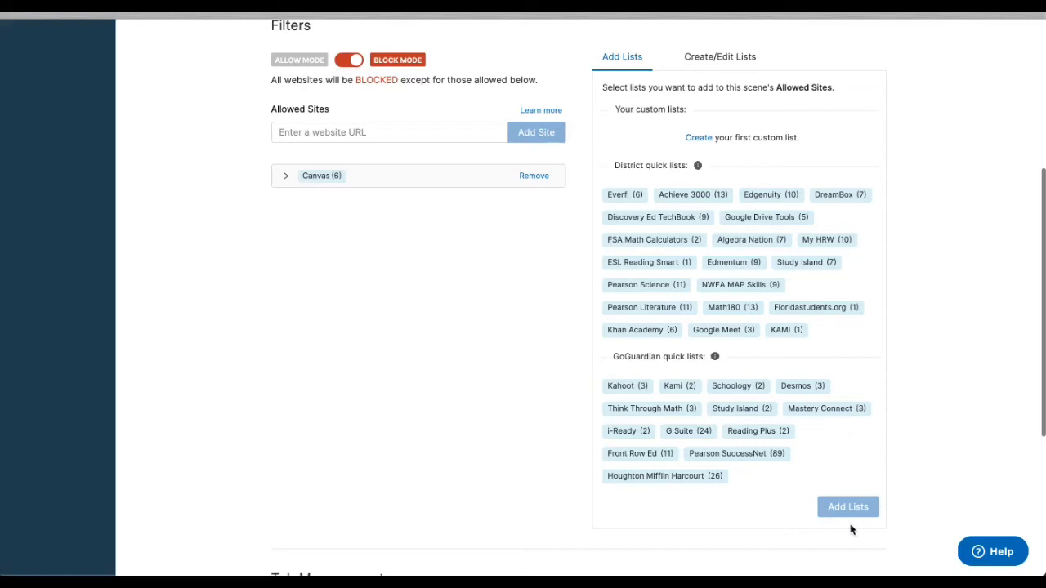
scroll(514, 414, "down", 1)
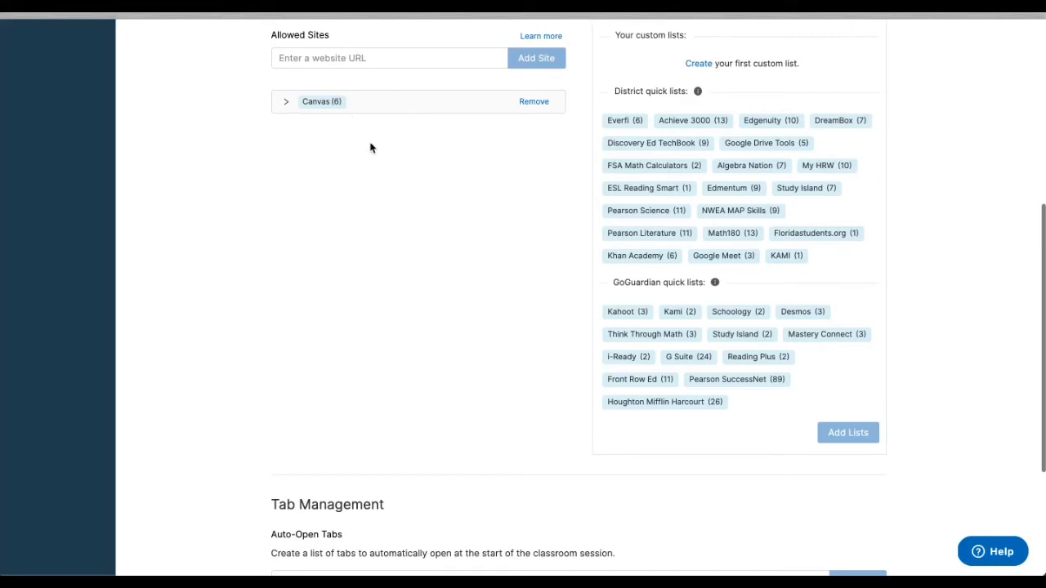
scroll(472, 359, "up", 1)
scroll(472, 359, "up", 4)
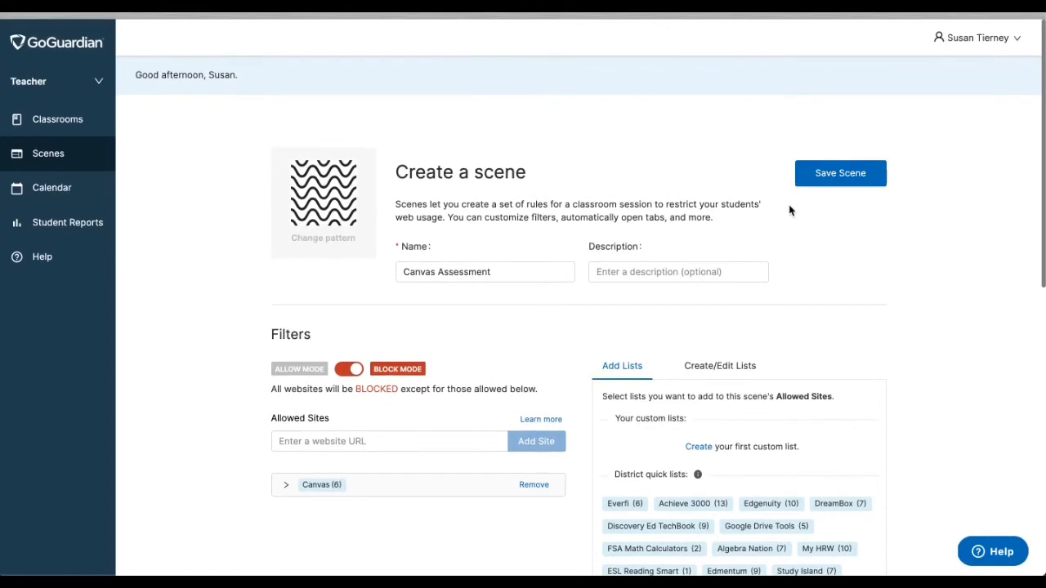
left_click(837, 178)
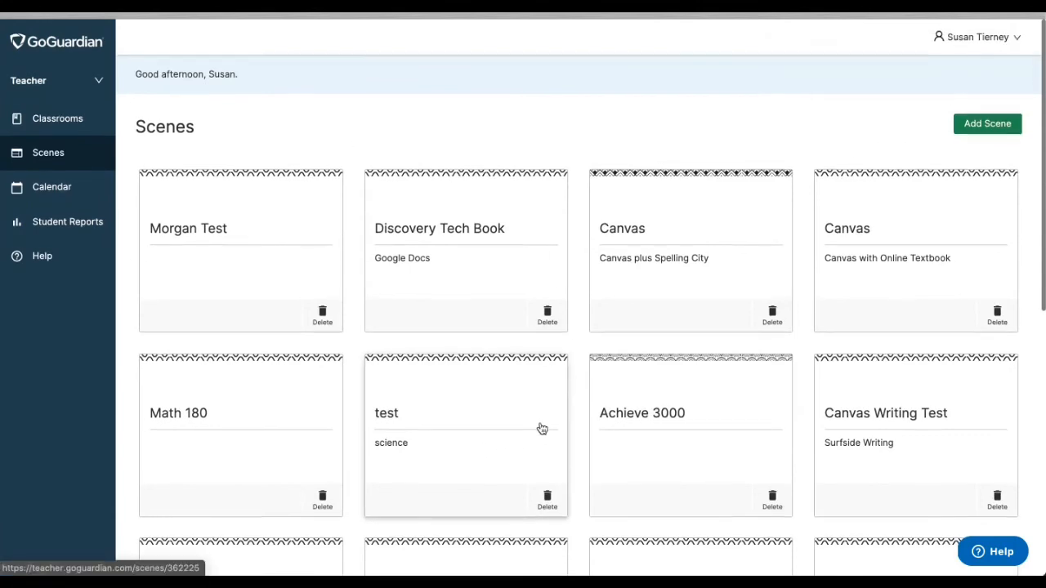
scroll(539, 427, "down", 6)
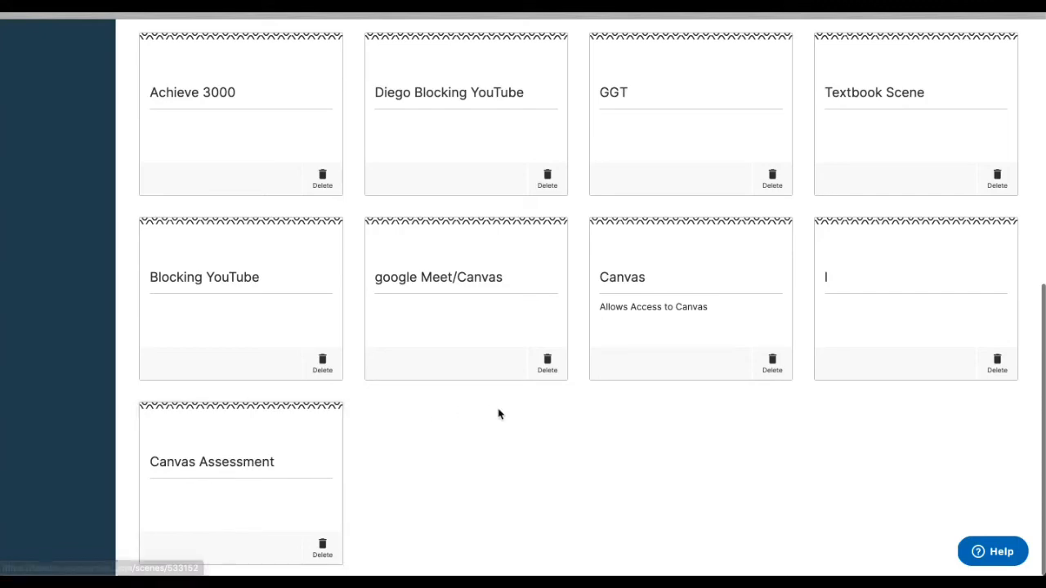
scroll(497, 413, "up", 3)
scroll(498, 414, "up", 5)
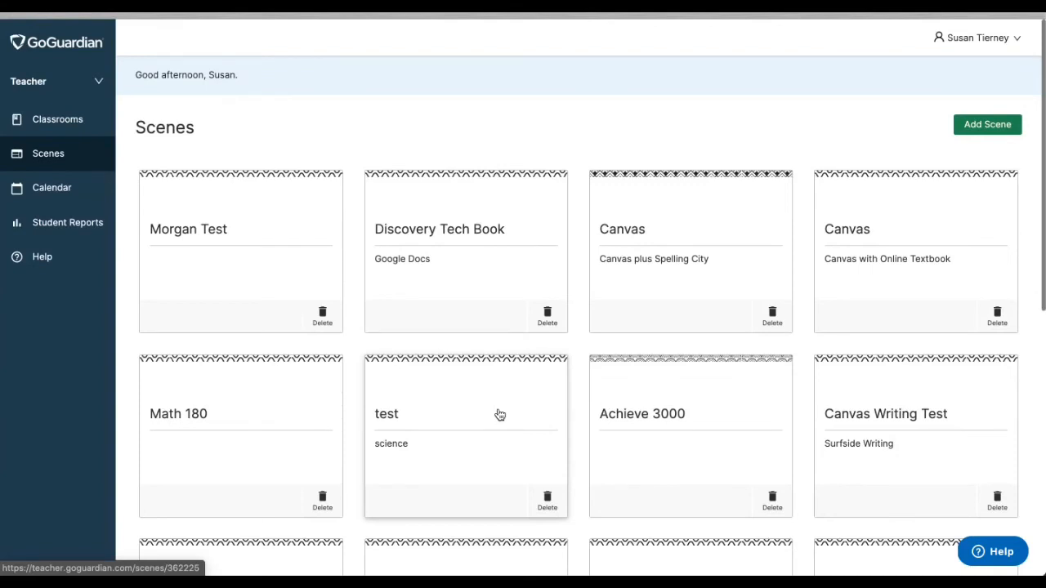
Start a new session for the Lang Arts502FY classroom with the Canvas Assessment scene applied
left_click(85, 132)
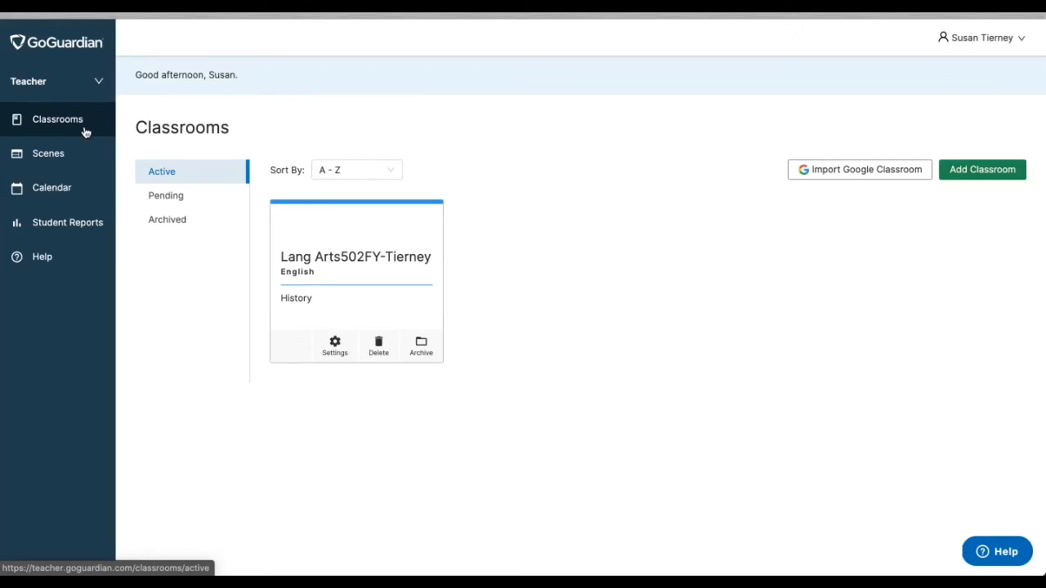
left_click(364, 271)
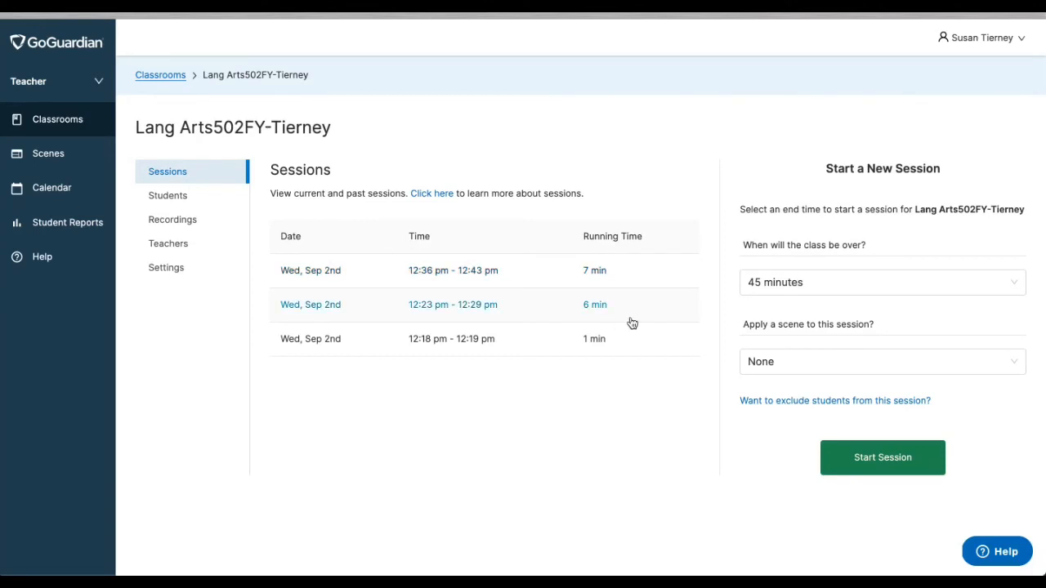
left_click_drag(742, 324, 891, 348)
left_click(928, 338)
left_click(926, 360)
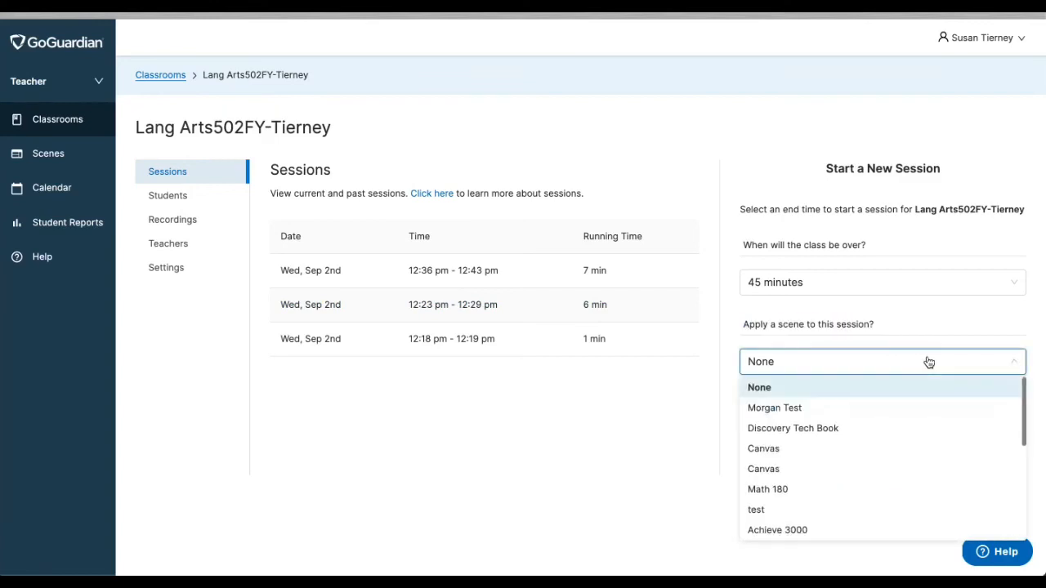
scroll(888, 464, "down", 3)
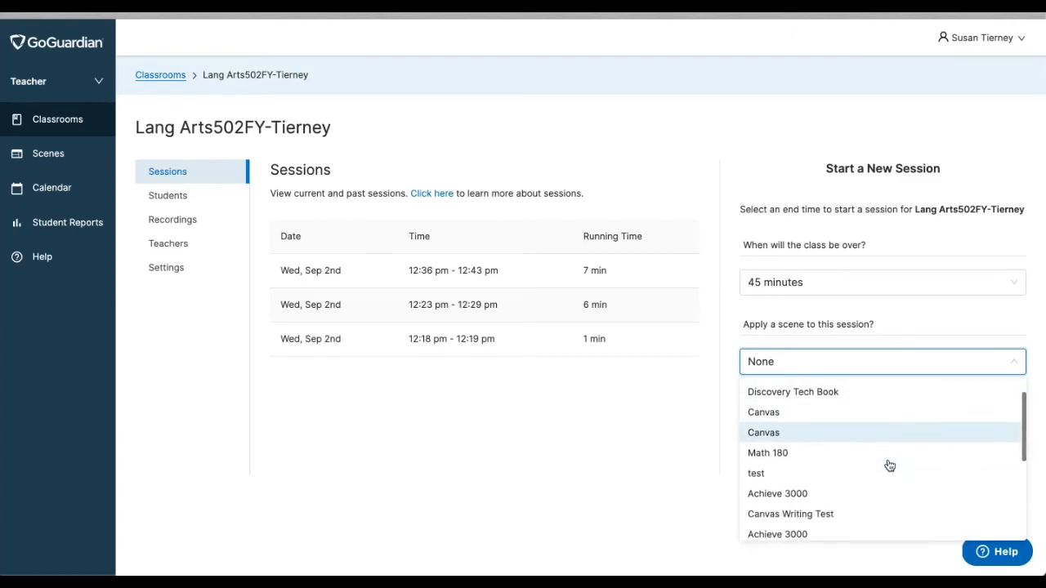
scroll(888, 465, "down", 4)
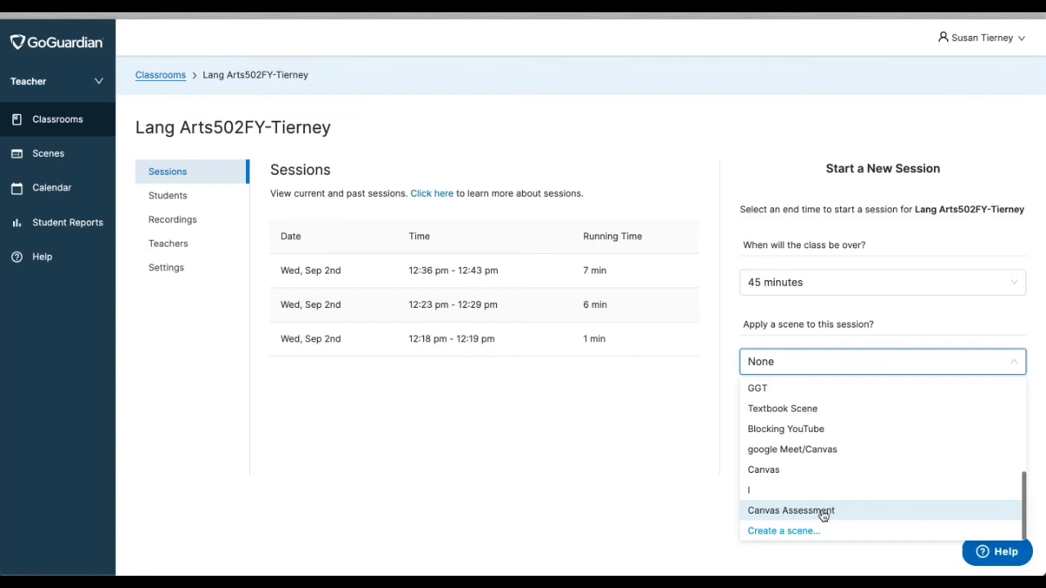
left_click(780, 515)
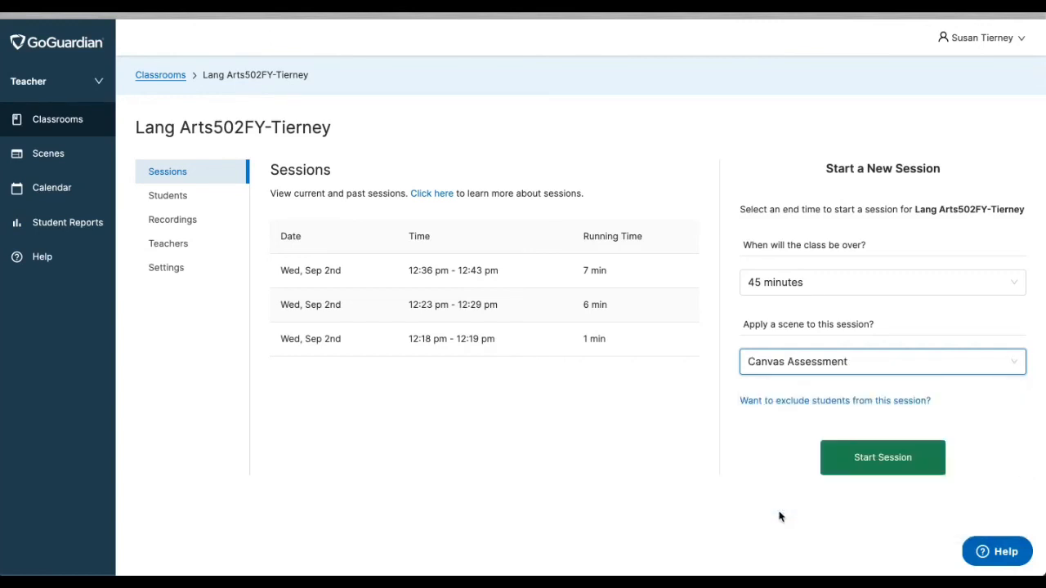
left_click(884, 459)
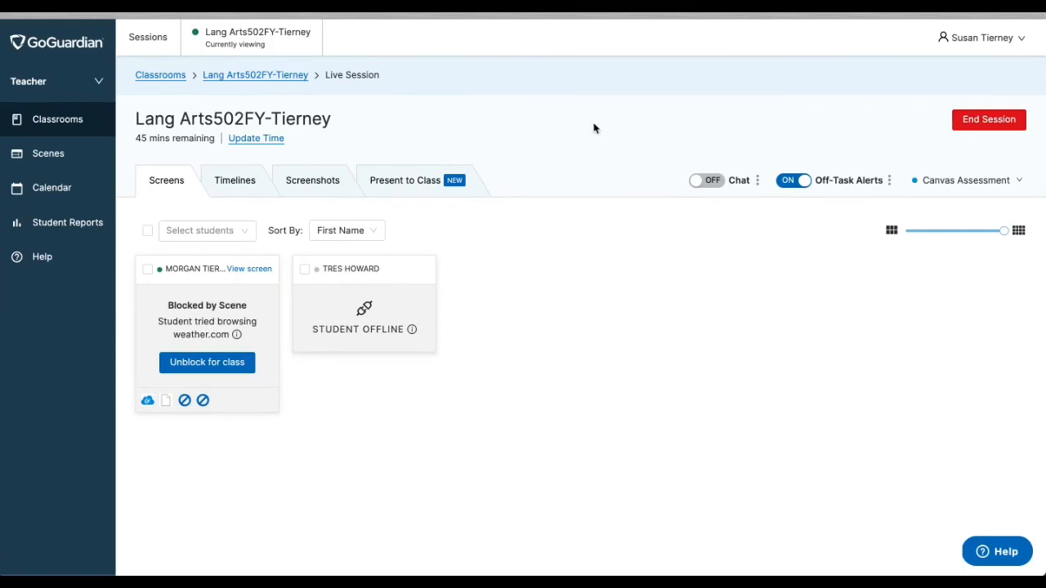
left_click(910, 4)
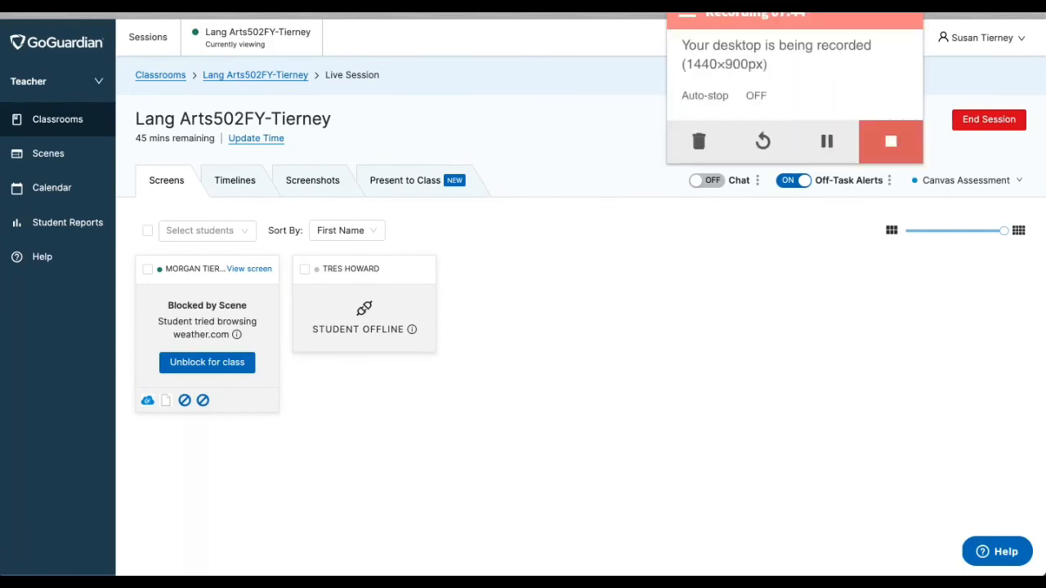